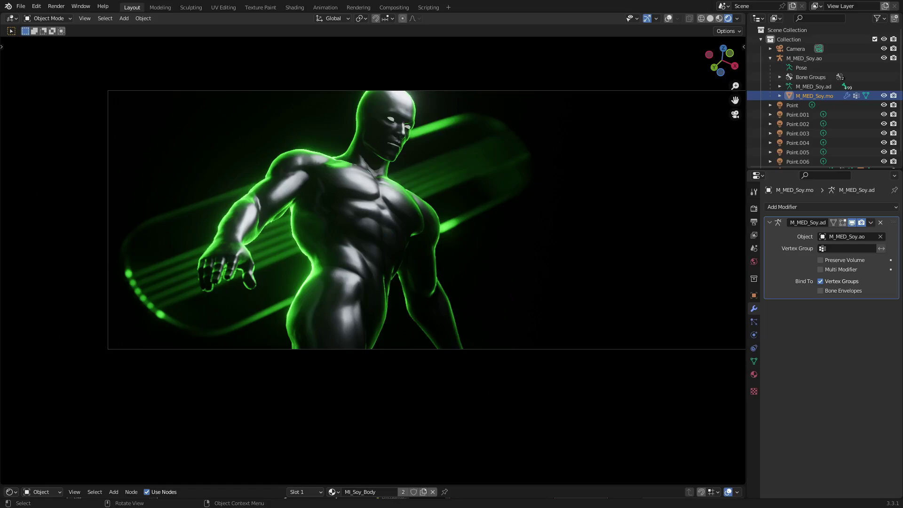
- Switch the 3D viewport area to the Compositor editor to show the scene's compositing node tree
{"action": "left_click", "coordinate": [11, 19]}
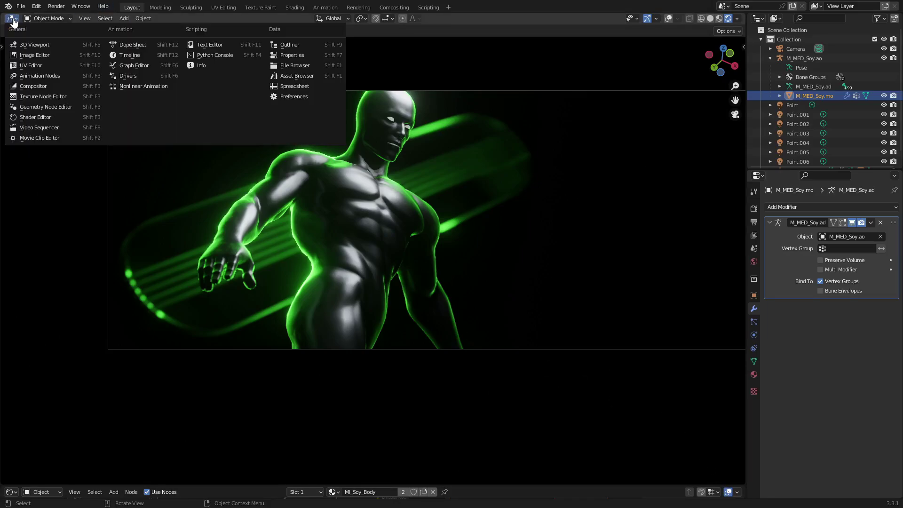
{"action": "left_click", "coordinate": [37, 86]}
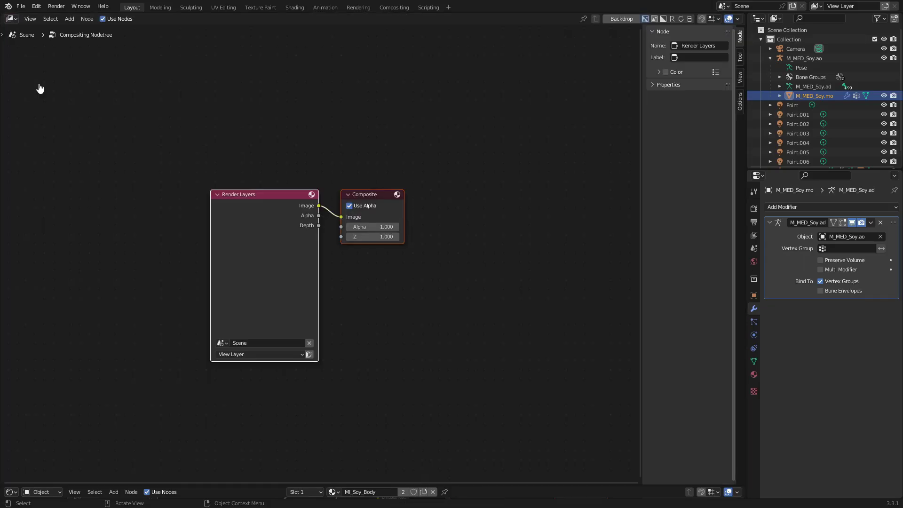
{"action": "middle_click_drag", "start_coordinate": [179, 97], "coordinate": [205, 78]}
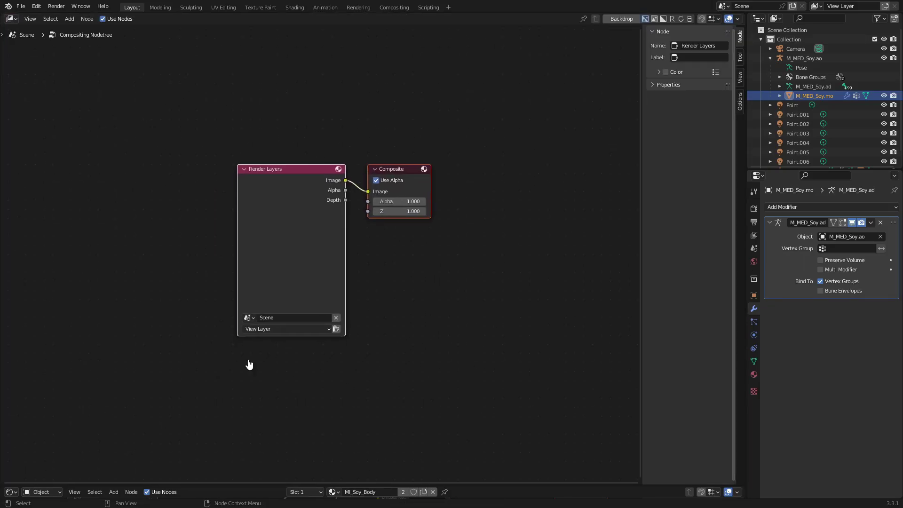
{"action": "left_click_drag", "start_coordinate": [529, 375], "coordinate": [187, 152]}
{"action": "left_click", "coordinate": [358, 148]}
- Render the current frame as an image, inspect the result, and close the render window
{"action": "left_click", "coordinate": [56, 6]}
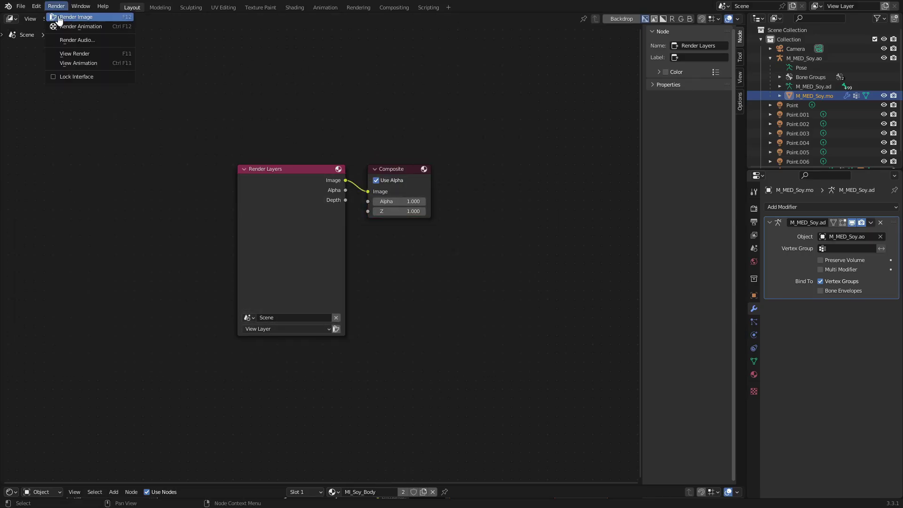
{"action": "left_click", "coordinate": [64, 16]}
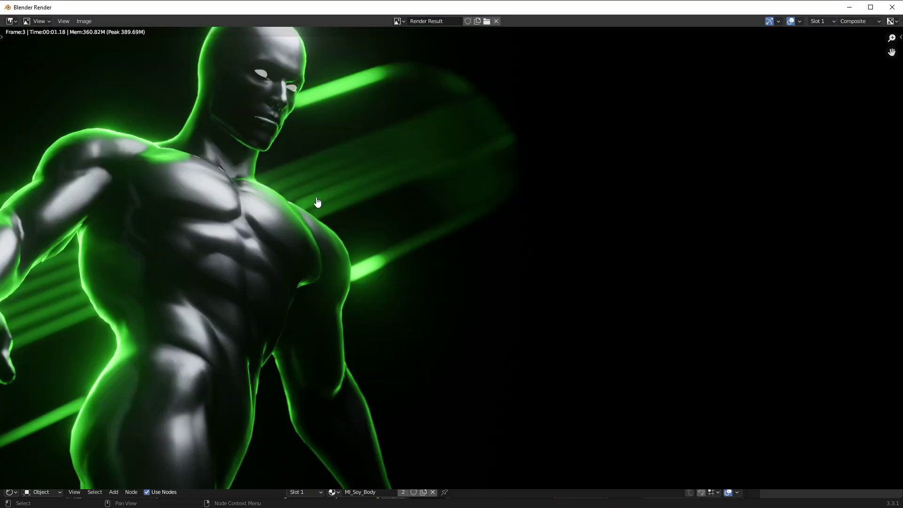
{"action": "scroll", "coordinate": [276, 211], "scroll_direction": "down", "scroll_amount": 2}
{"action": "scroll", "coordinate": [234, 133], "scroll_direction": "down", "scroll_amount": 1}
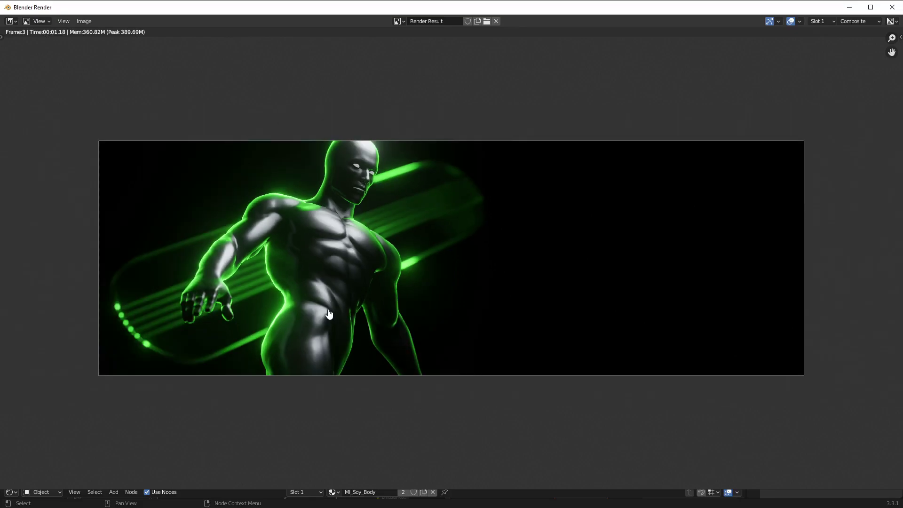
{"action": "scroll", "coordinate": [396, 239], "scroll_direction": "up", "scroll_amount": 5}
{"action": "middle_click_drag", "start_coordinate": [298, 234], "coordinate": [446, 119]}
{"action": "key", "text": "Escape"}
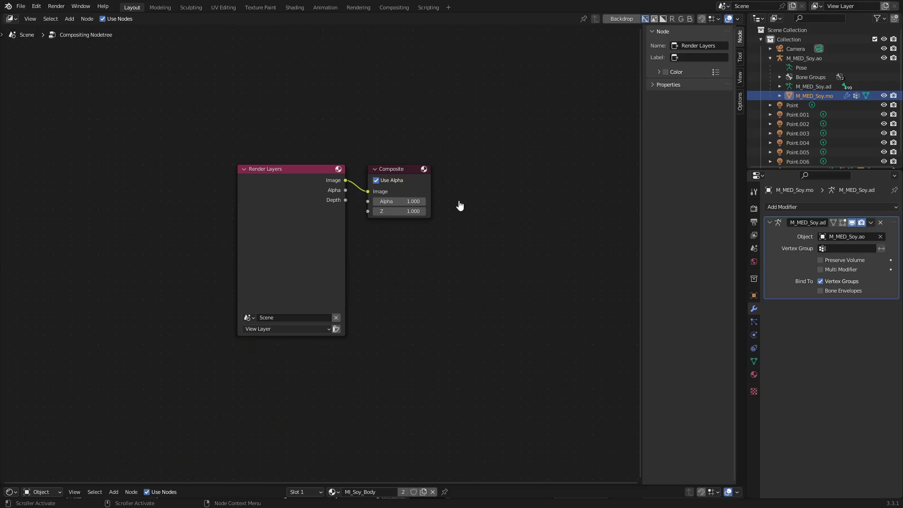
- Enable the compositor backdrop and move the Render Layers node well away from the Composite node
{"action": "left_click", "coordinate": [626, 20]}
{"action": "left_click", "coordinate": [347, 125]}
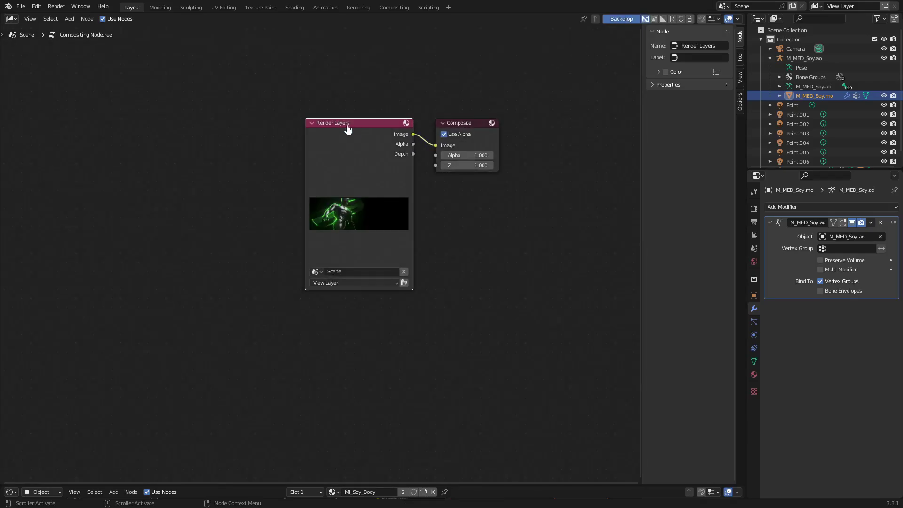
{"action": "left_click_drag", "start_coordinate": [363, 130], "coordinate": [118, 138]}
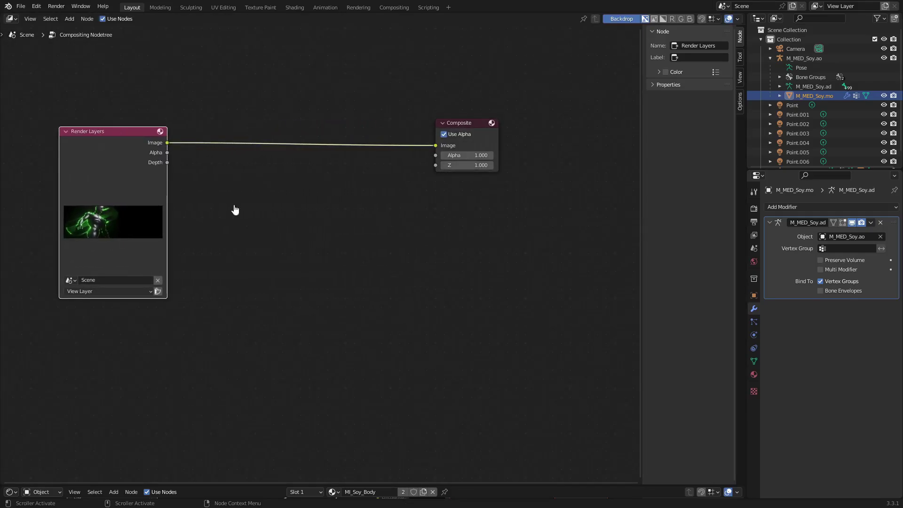
- Add a Viewer node and place it directly below the Composite node
{"action": "key", "text": "shift+a"}
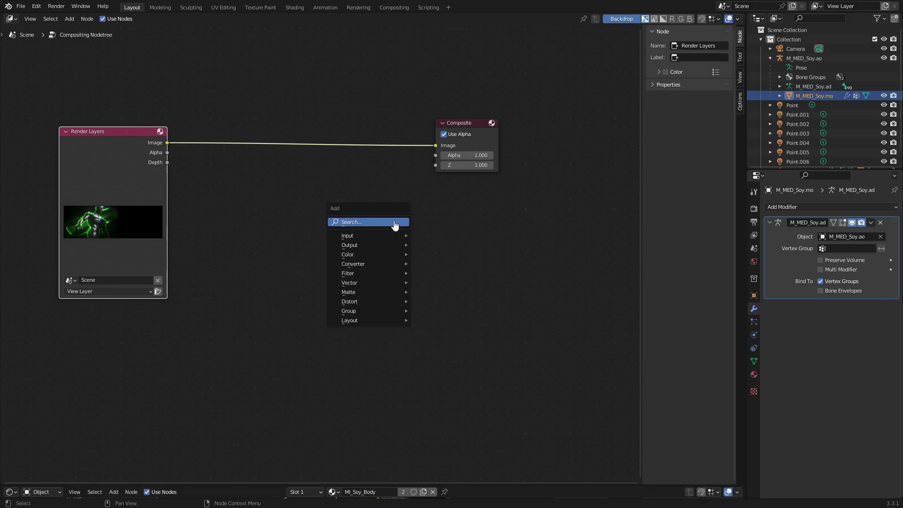
{"action": "left_click", "coordinate": [394, 222]}
{"action": "type", "text": "viewer"}
{"action": "key", "text": "Return"}
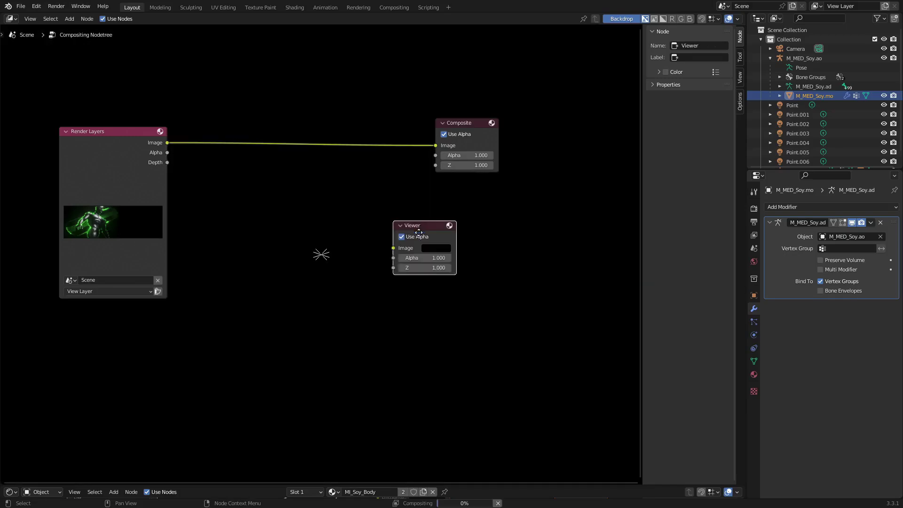
{"action": "left_click", "coordinate": [461, 197]}
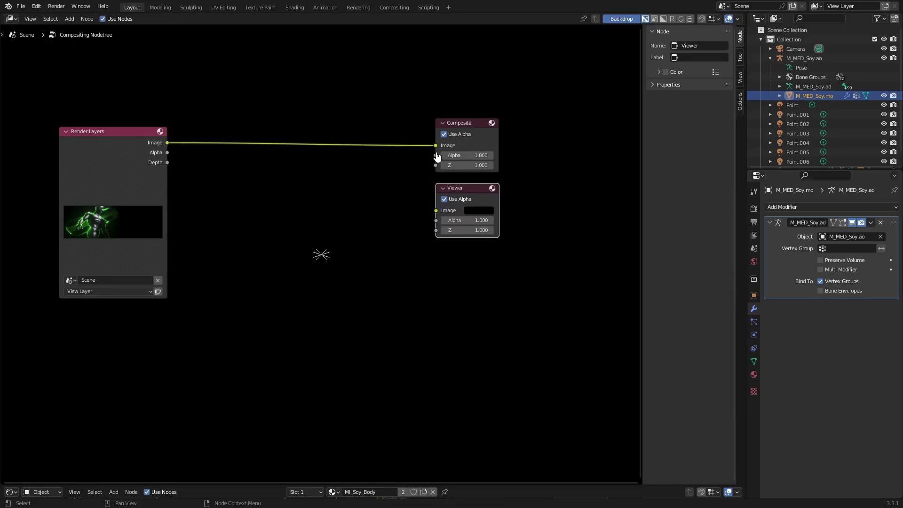
- Reroute the Render Layers image link from Composite to the Viewer node's Image input and collapse the node editor's sidebar
{"action": "left_click_drag", "start_coordinate": [436, 150], "coordinate": [437, 216]}
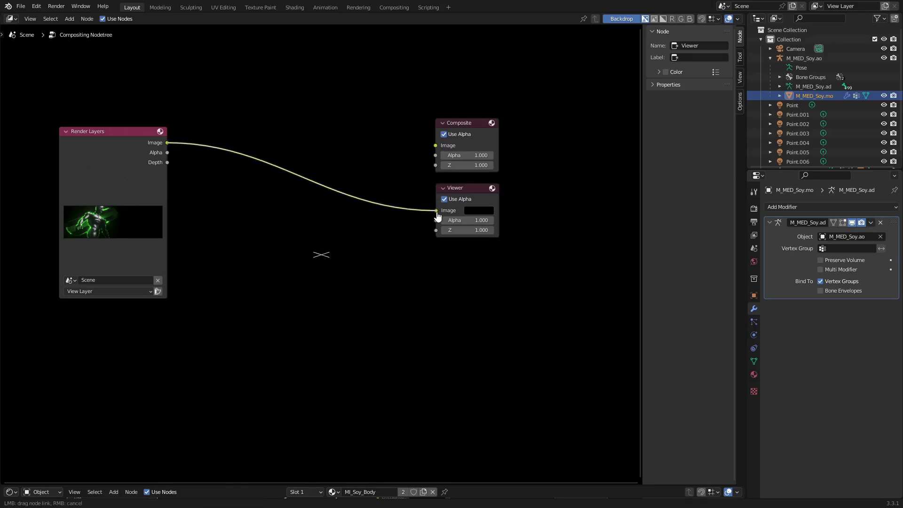
{"action": "mouse_move", "coordinate": [278, 262]}
{"action": "middle_mouse_down"}
{"action": "mouse_move", "coordinate": [297, 259]}
{"action": "mouse_move", "coordinate": [285, 264]}
{"action": "middle_mouse_up"}
{"action": "left_click_drag", "start_coordinate": [641, 237], "coordinate": [724, 239]}
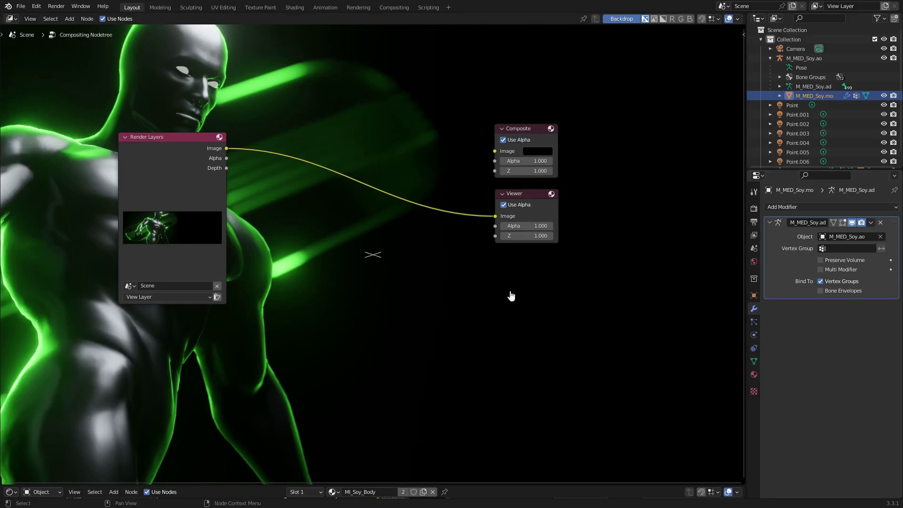
{"action": "middle_click_drag", "start_coordinate": [401, 268], "coordinate": [518, 280]}
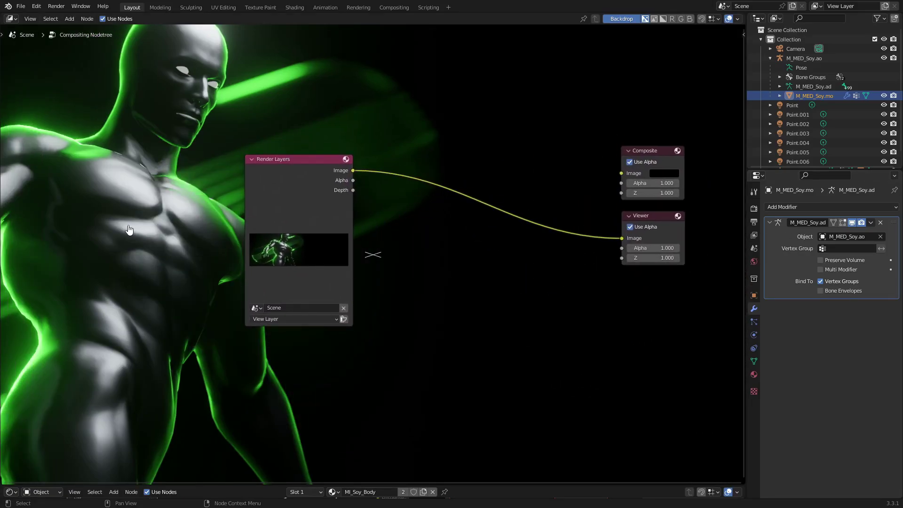
- Zoom the backdrop image out until its full height fits in the node editor
{"action": "scroll", "coordinate": [155, 228], "scroll_direction": "up", "scroll_amount": 1, "text": "shift"}
{"action": "key", "text": "v"}
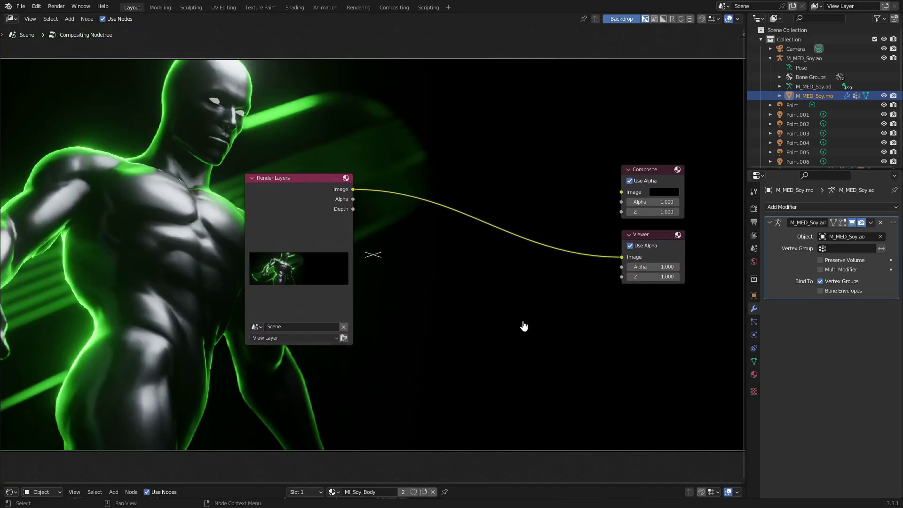
{"action": "middle_click_drag", "start_coordinate": [523, 322], "coordinate": [521, 270]}
{"action": "key", "text": "v"}
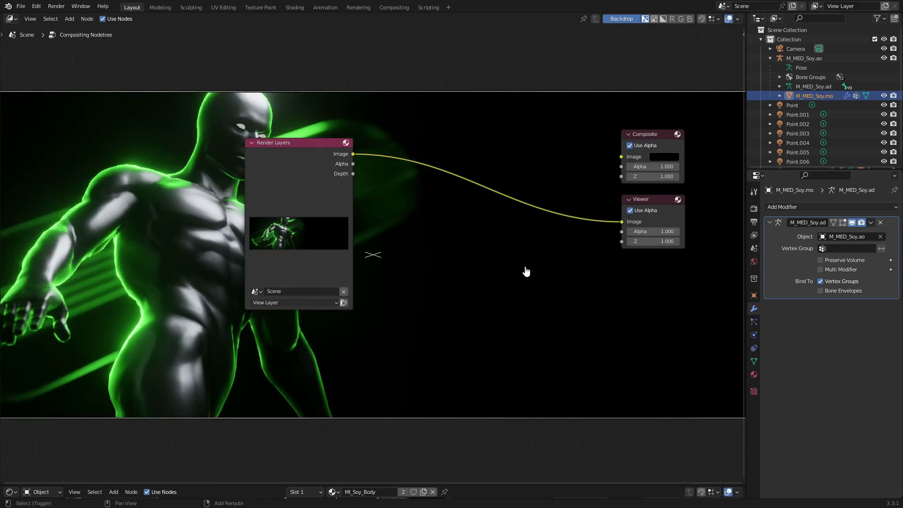
{"action": "key", "text": "alt+v"}
{"action": "key", "text": "v"}
{"action": "key", "text": "v"}
{"action": "key", "text": "v"}
{"action": "key", "text": "v"}
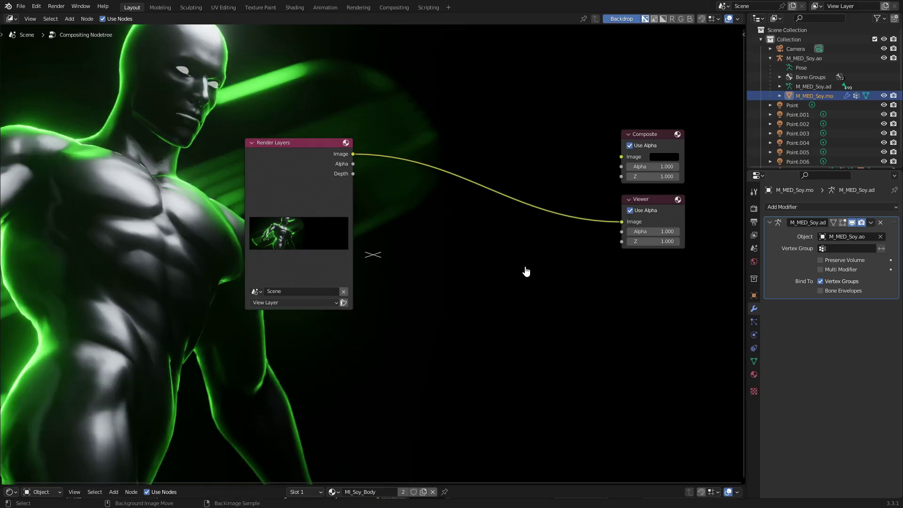
{"action": "key", "text": "alt+v"}
{"action": "key", "text": "alt+v"}
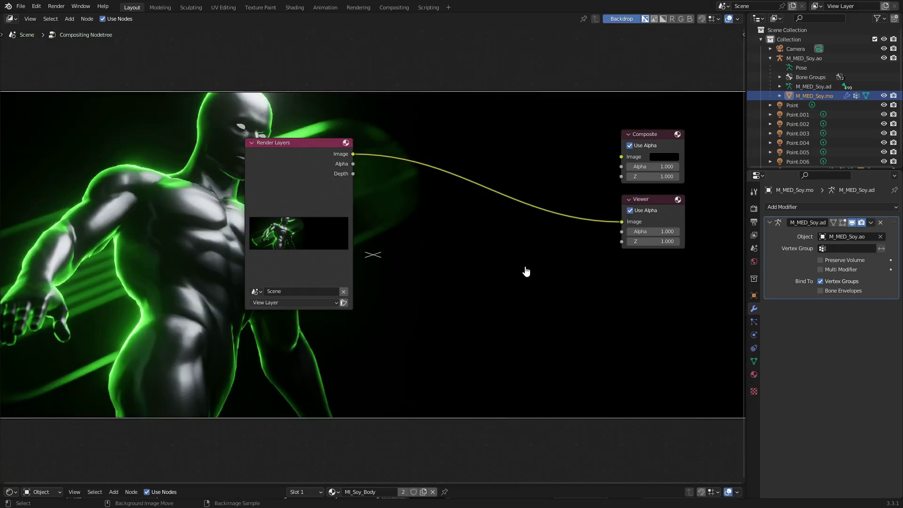
{"action": "key", "text": "alt+v"}
{"action": "key", "text": "v"}
{"action": "key", "text": "v"}
{"action": "key", "text": "alt+v"}
- Shift the Render Layers node slightly and add a Texture node between it and the Viewer node
{"action": "left_click_drag", "start_coordinate": [468, 262], "coordinate": [536, 303]}
{"action": "left_click_drag", "start_coordinate": [283, 173], "coordinate": [311, 185]}
{"action": "key", "text": "shift+a"}
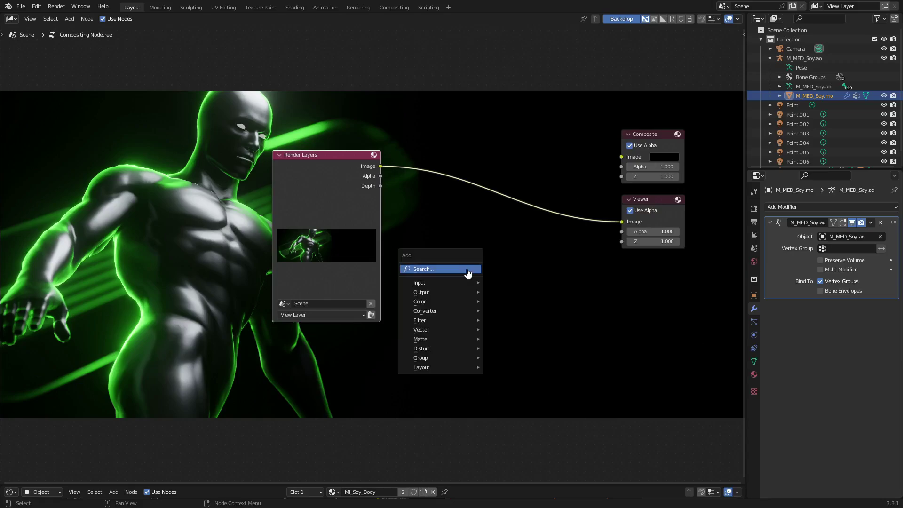
{"action": "left_click", "coordinate": [468, 273]}
{"action": "type", "text": "tet"}
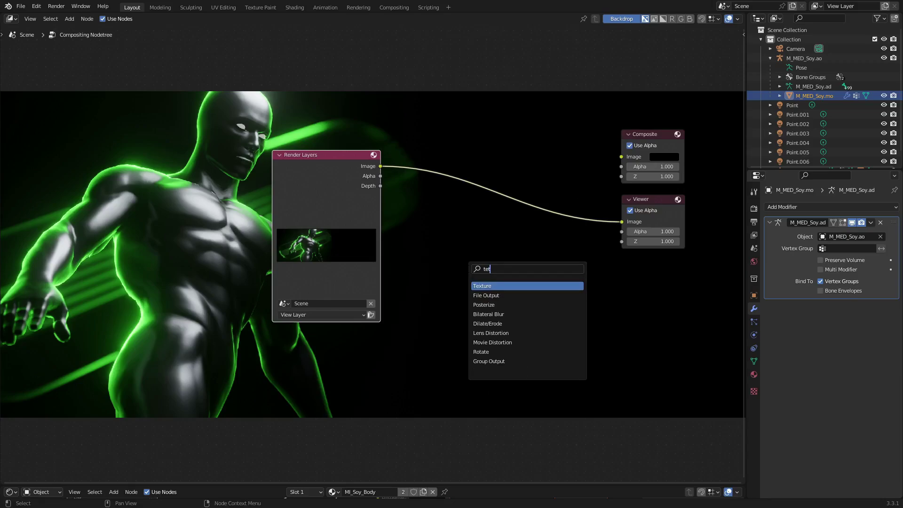
{"action": "left_click", "coordinate": [505, 289]}
{"action": "left_click", "coordinate": [496, 279]}
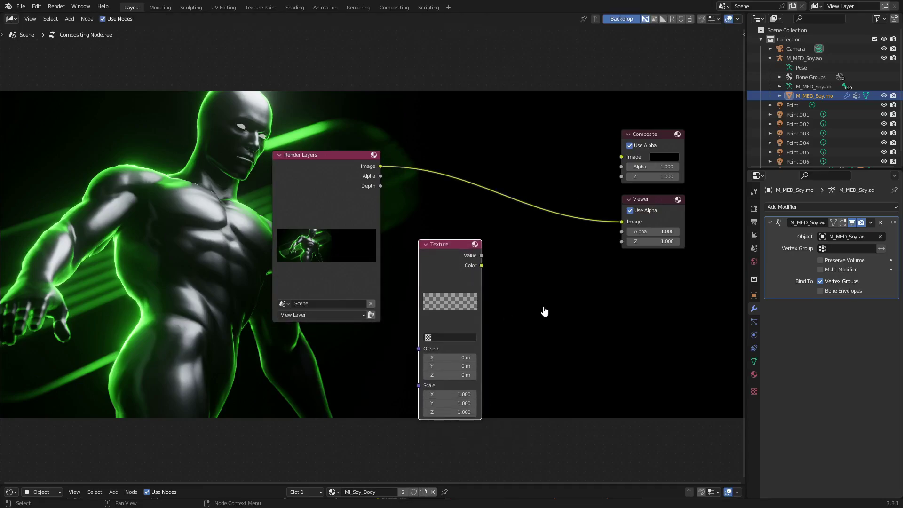
- Insert a Mix node on the link from Render Layers to Viewer and connect the Texture node's Color to its second Image input
{"action": "middle_click_drag", "start_coordinate": [544, 312], "coordinate": [526, 312]}
{"action": "key", "text": "shift+a"}
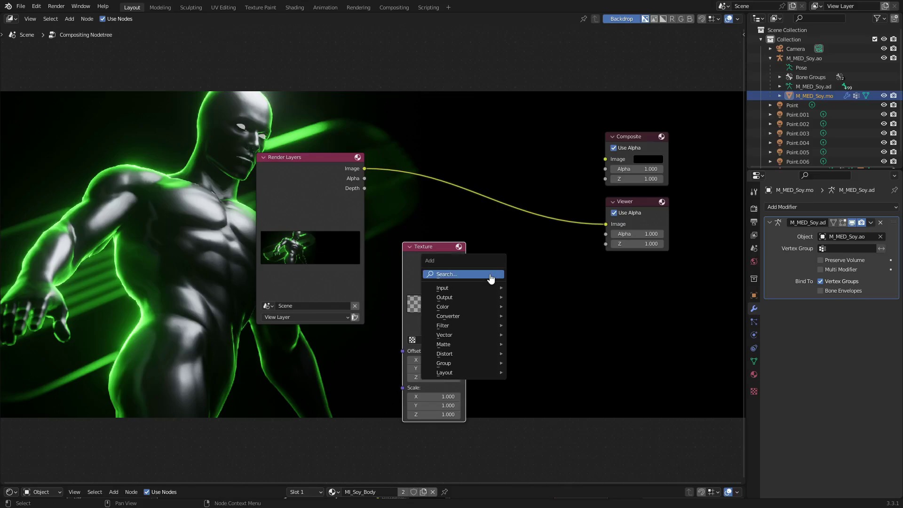
{"action": "left_click", "coordinate": [490, 276]}
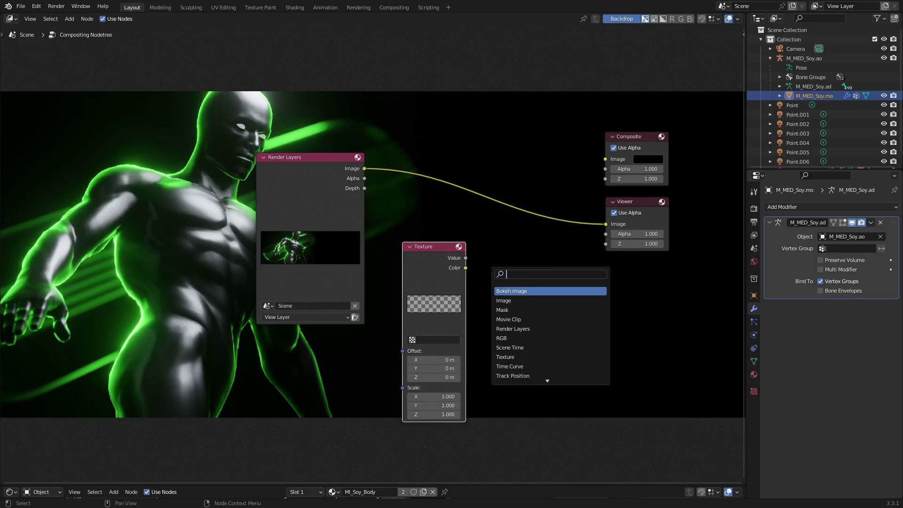
{"action": "type", "text": "mix"}
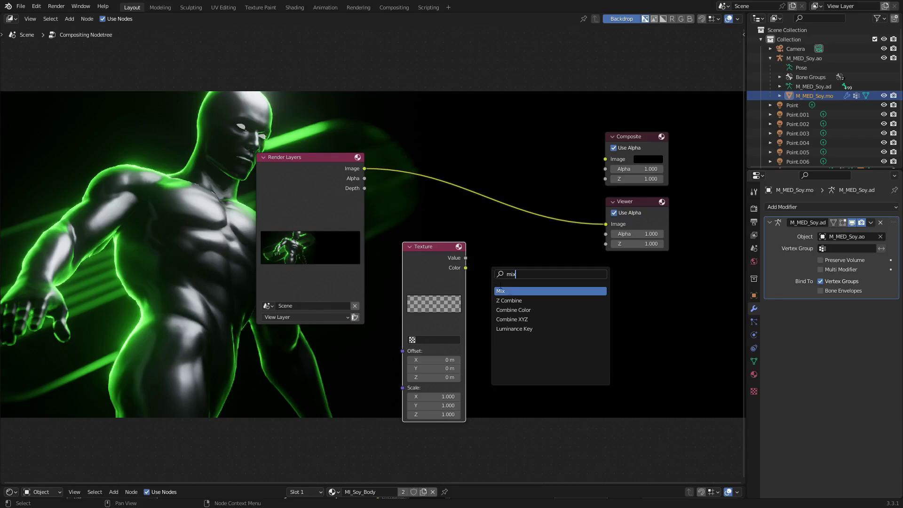
{"action": "key", "text": "Return"}
{"action": "left_click", "coordinate": [520, 211]}
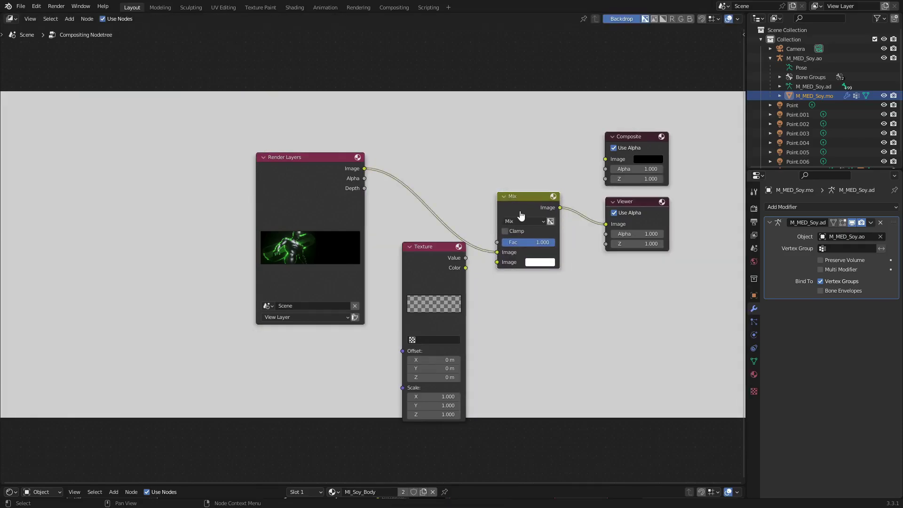
{"action": "left_click_drag", "start_coordinate": [438, 259], "coordinate": [498, 264]}
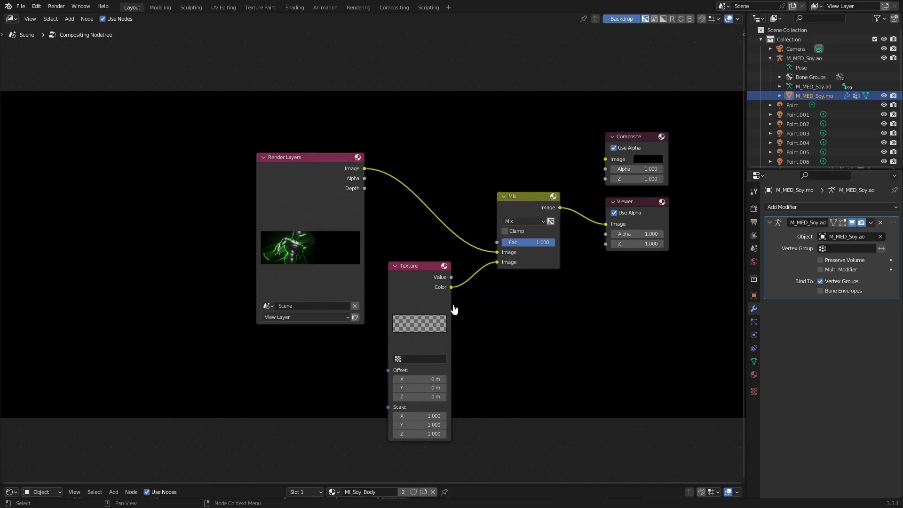
{"action": "middle_click_drag", "start_coordinate": [504, 328], "coordinate": [497, 324]}
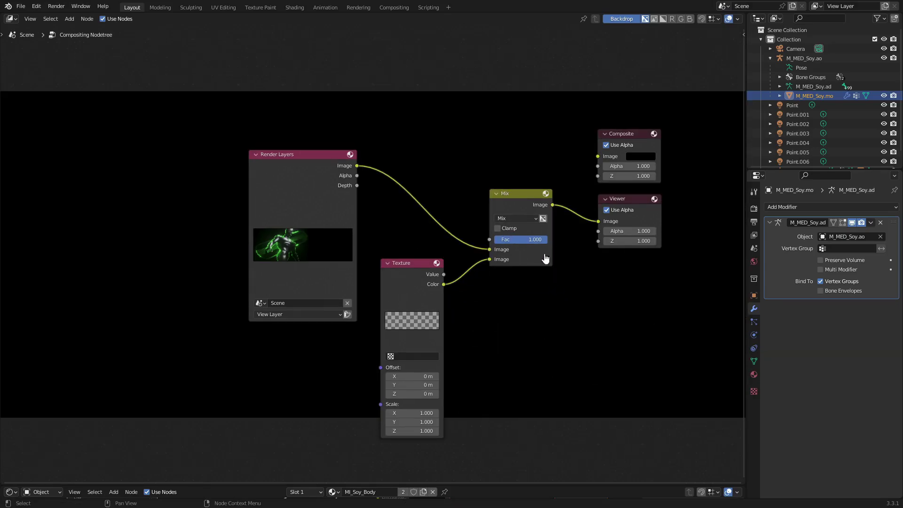
- Create a new texture named grain with type Noise and assign it to the compositor's Texture node
{"action": "left_click", "coordinate": [424, 290]}
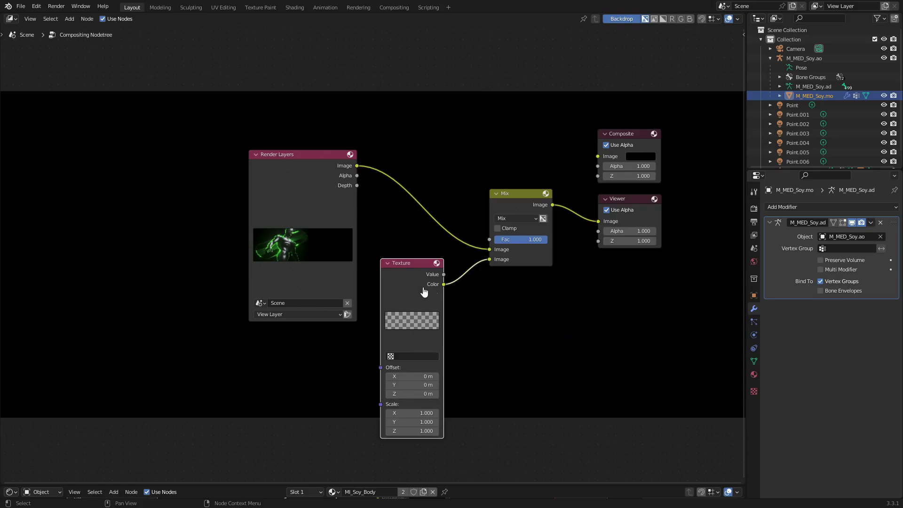
{"action": "left_click", "coordinate": [754, 392]}
{"action": "left_click", "coordinate": [834, 222]}
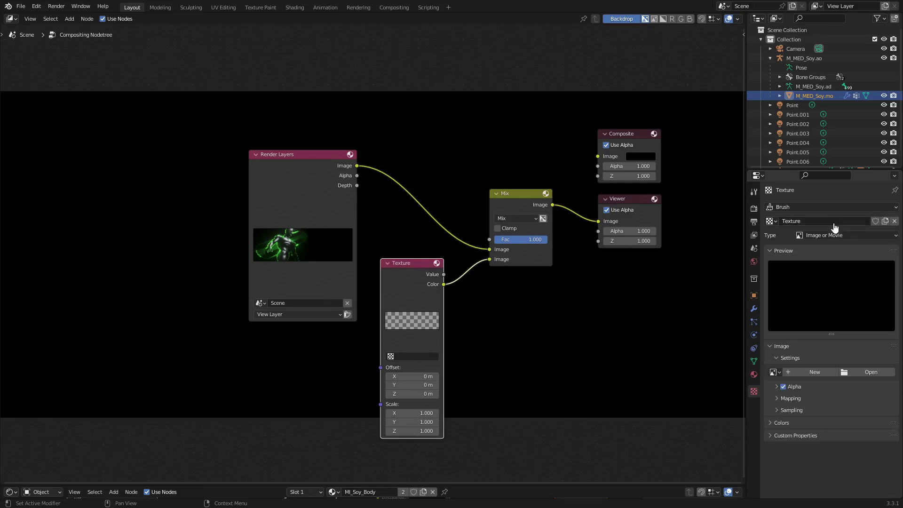
{"action": "double_click", "coordinate": [832, 222]}
{"action": "type", "text": "grain"}
{"action": "key", "text": "Return"}
{"action": "left_click", "coordinate": [858, 237]}
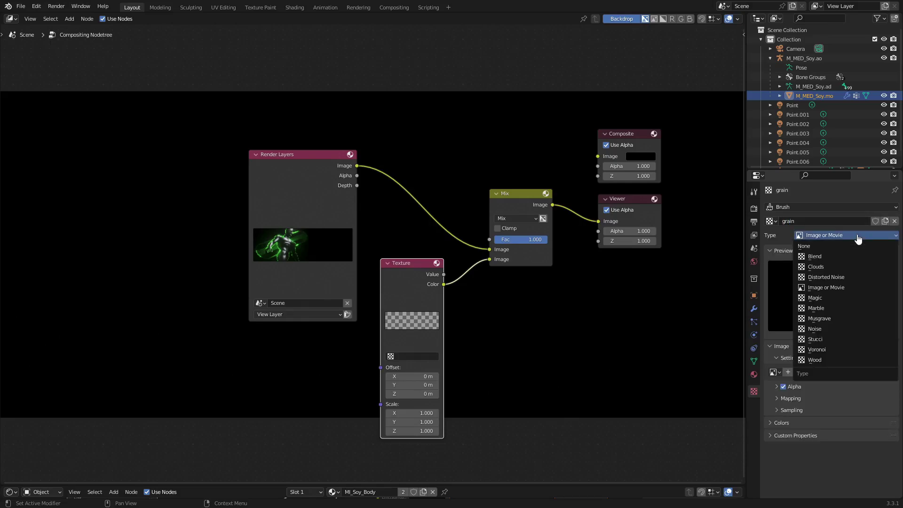
{"action": "left_click", "coordinate": [841, 329]}
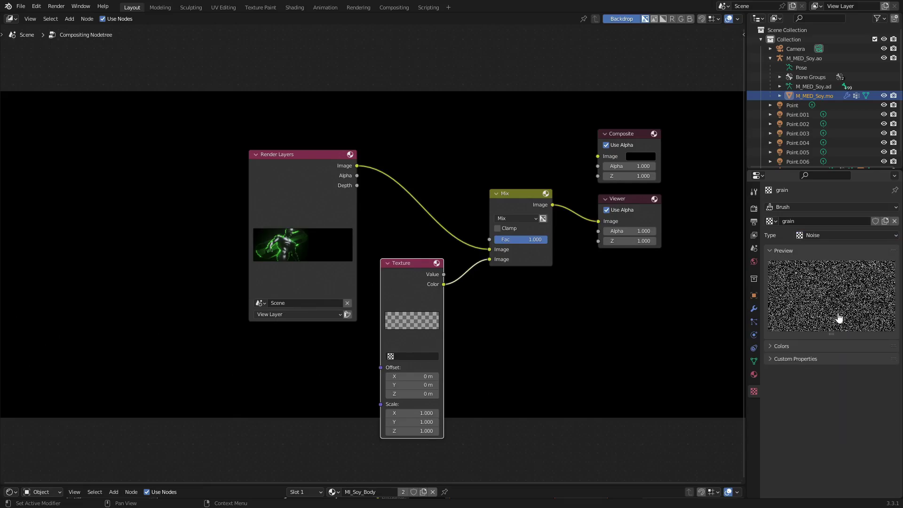
{"action": "left_click", "coordinate": [408, 359]}
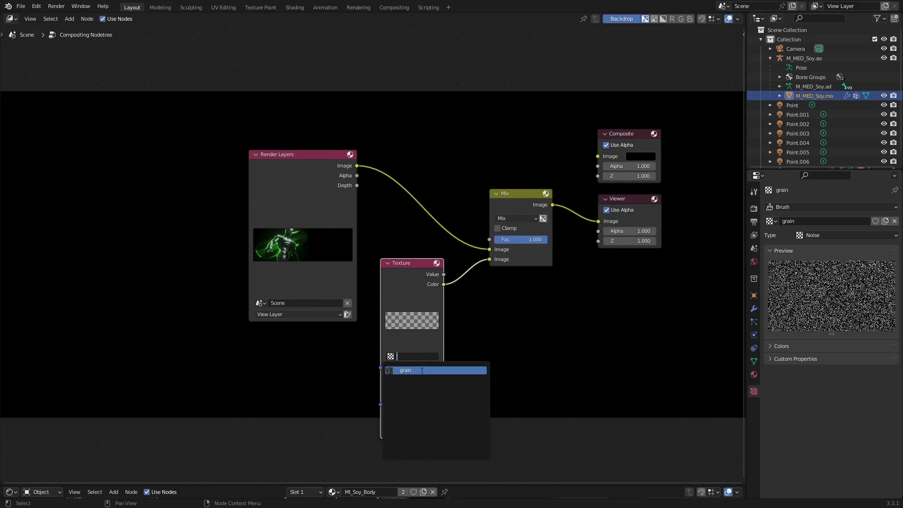
{"action": "left_click", "coordinate": [422, 371]}
- Set the Mix node's blending mode to Multiply and its factor to 0.367
{"action": "middle_click_drag", "start_coordinate": [570, 348], "coordinate": [493, 369]}
{"action": "mouse_move", "coordinate": [440, 374]}
{"action": "middle_mouse_down"}
{"action": "mouse_move", "coordinate": [569, 384]}
{"action": "mouse_move", "coordinate": [429, 381]}
{"action": "middle_mouse_up"}
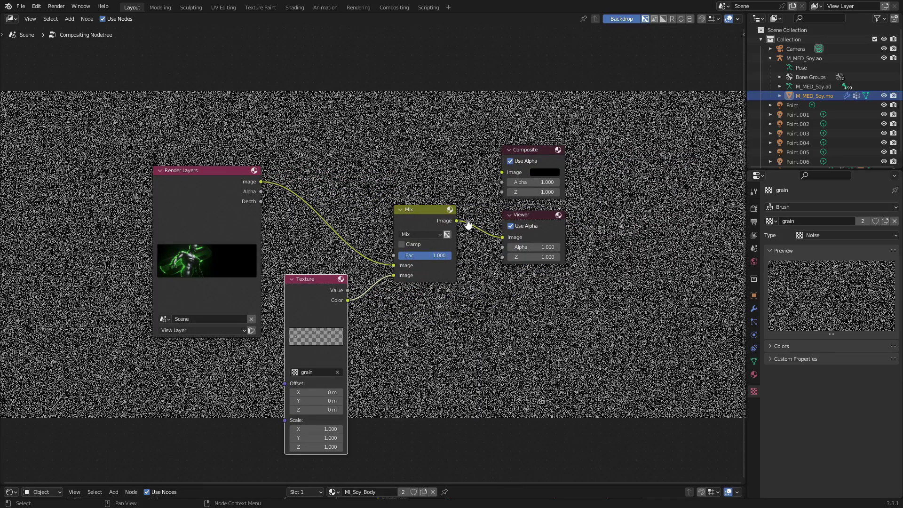
{"action": "left_click", "coordinate": [430, 234]}
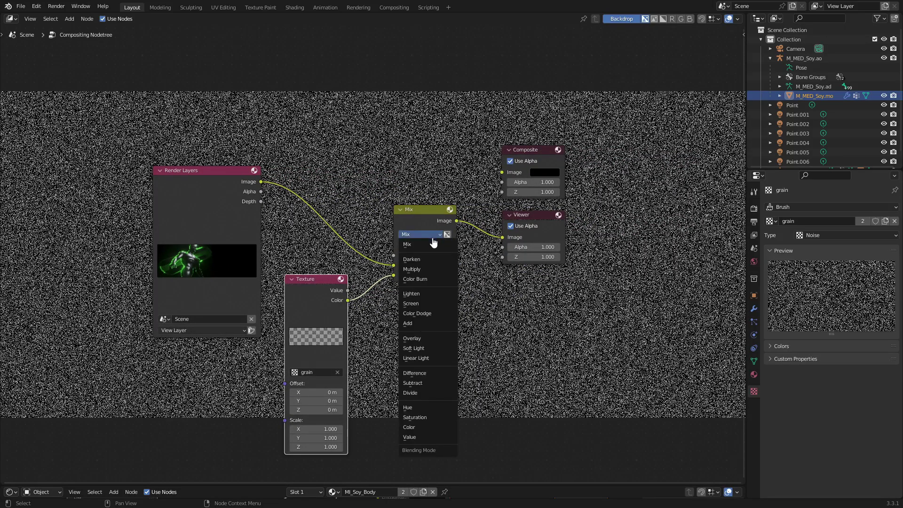
{"action": "left_click", "coordinate": [432, 269]}
{"action": "middle_click_drag", "start_coordinate": [342, 202], "coordinate": [554, 199]}
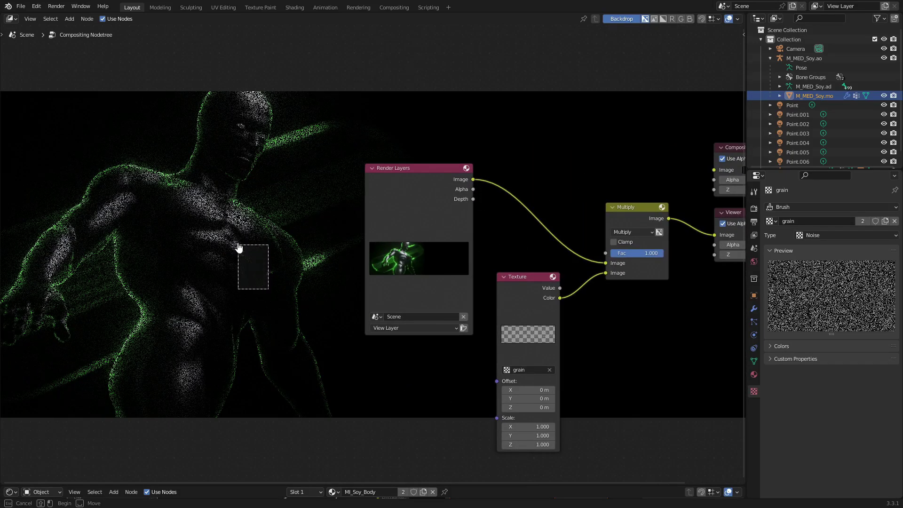
{"action": "middle_click_drag", "start_coordinate": [468, 133], "coordinate": [456, 111]}
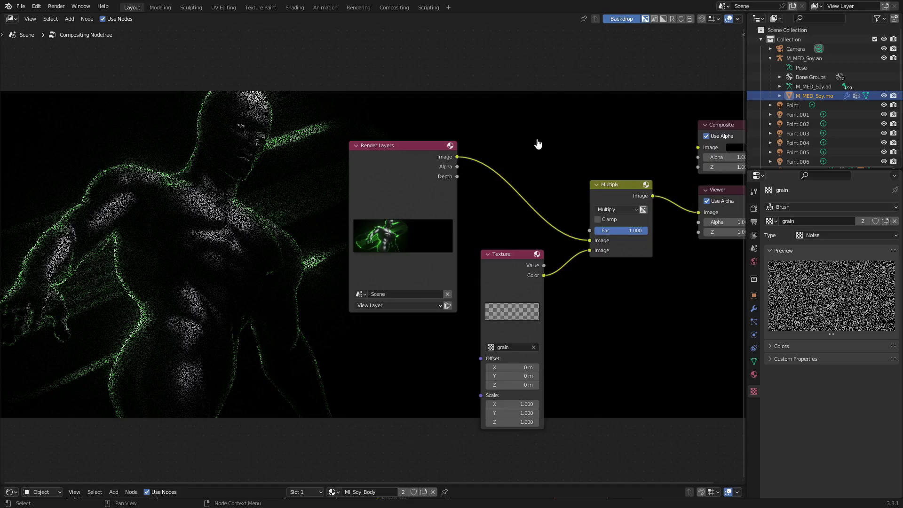
{"action": "left_click_drag", "start_coordinate": [621, 230], "coordinate": [587, 230]}
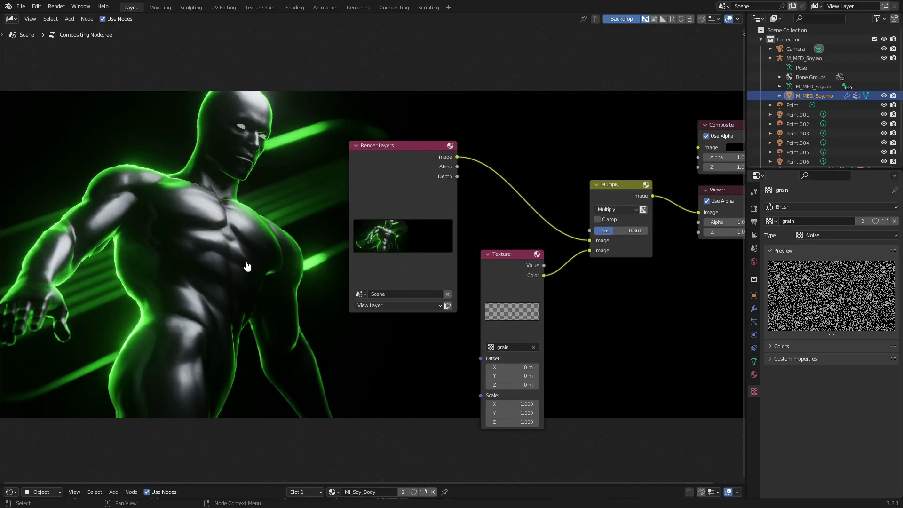
- Enlarge the backdrop image to examine the grain on the character's shoulder and torso
{"action": "key", "text": "alt+v"}
{"action": "key", "text": "v"}
{"action": "key", "text": "v"}
{"action": "key", "text": "v"}
{"action": "key", "text": "v"}
{"action": "key", "text": "v"}
{"action": "key", "text": "v"}
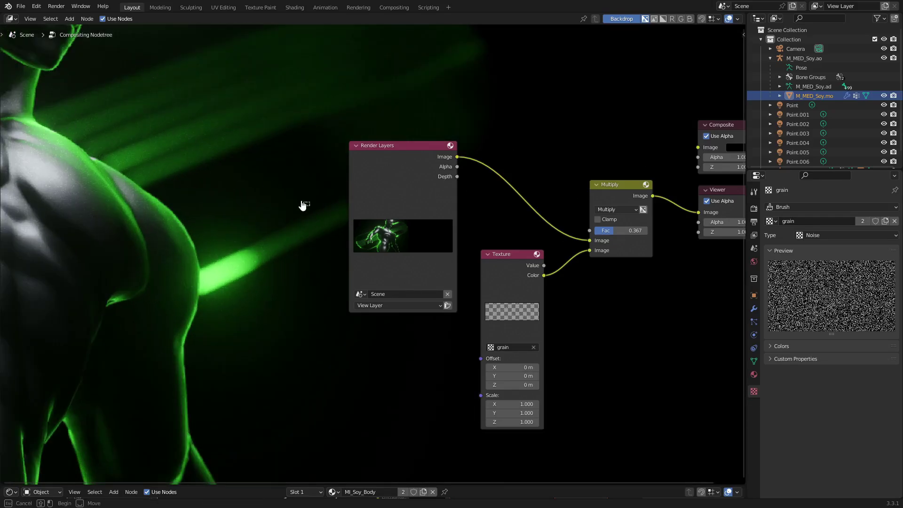
{"action": "middle_click_drag", "start_coordinate": [274, 184], "coordinate": [240, 161]}
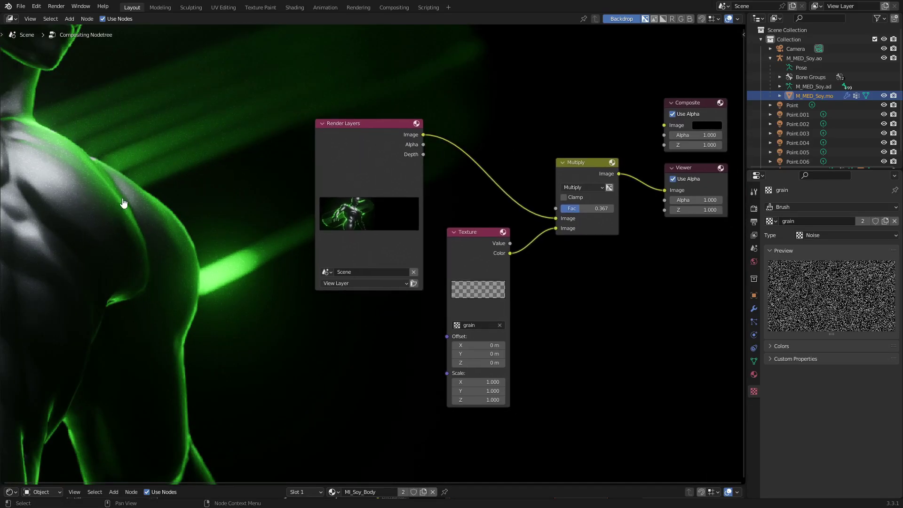
- Adjust the Multiply node's factor to 0.450
{"action": "scroll", "coordinate": [225, 400], "scroll_direction": "up", "scroll_amount": 1}
{"action": "scroll", "coordinate": [225, 400], "scroll_direction": "down", "scroll_amount": 1}
{"action": "mouse_move", "coordinate": [571, 208]}
{"action": "left_mouse_down"}
{"action": "mouse_move", "coordinate": [614, 209]}
{"action": "mouse_move", "coordinate": [563, 211]}
{"action": "mouse_move", "coordinate": [581, 212]}
{"action": "left_mouse_up"}
{"action": "scroll", "coordinate": [130, 182], "scroll_direction": "down", "scroll_amount": 1}
{"action": "middle_click_drag", "start_coordinate": [528, 241], "coordinate": [504, 251]}
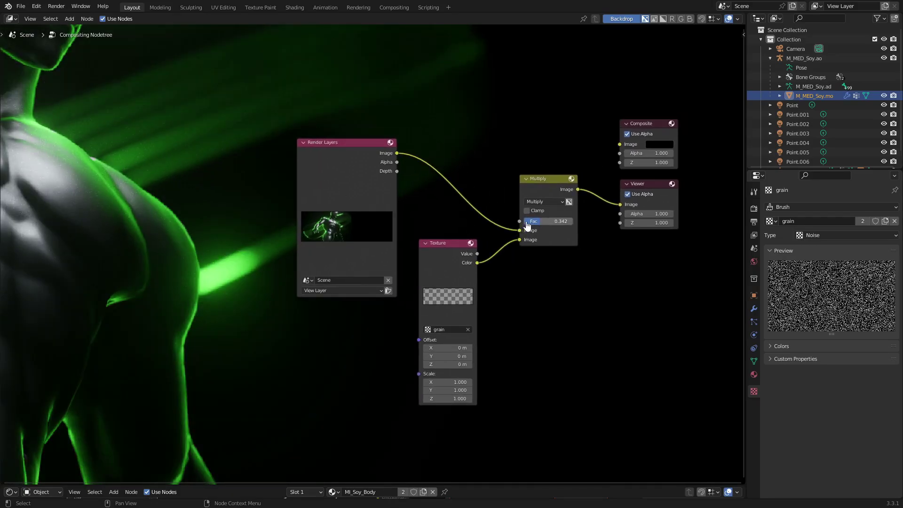
{"action": "left_click_drag", "start_coordinate": [527, 222], "coordinate": [546, 223]}
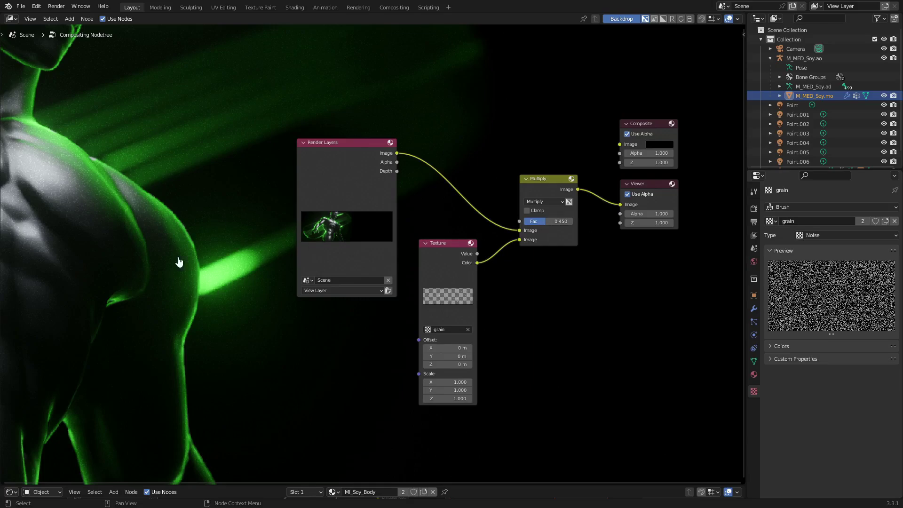
- Try the Overlay and Soft Light blending modes on the mix node, return to Overlay and set its factor to 0.408
{"action": "left_click", "coordinate": [544, 202]}
{"action": "left_click", "coordinate": [558, 300]}
{"action": "left_click", "coordinate": [558, 203]}
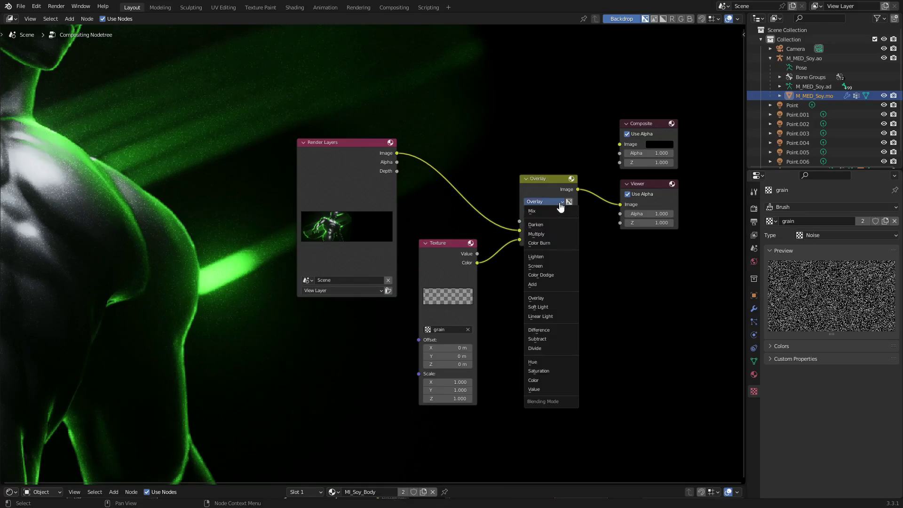
{"action": "left_click", "coordinate": [541, 307]}
{"action": "left_click", "coordinate": [550, 202]}
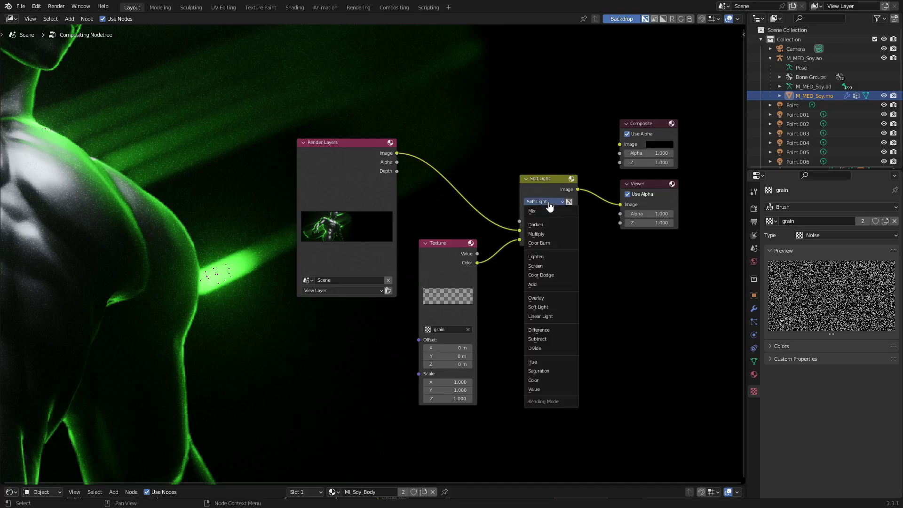
{"action": "left_click", "coordinate": [546, 298]}
{"action": "left_click_drag", "start_coordinate": [553, 221], "coordinate": [550, 221]}
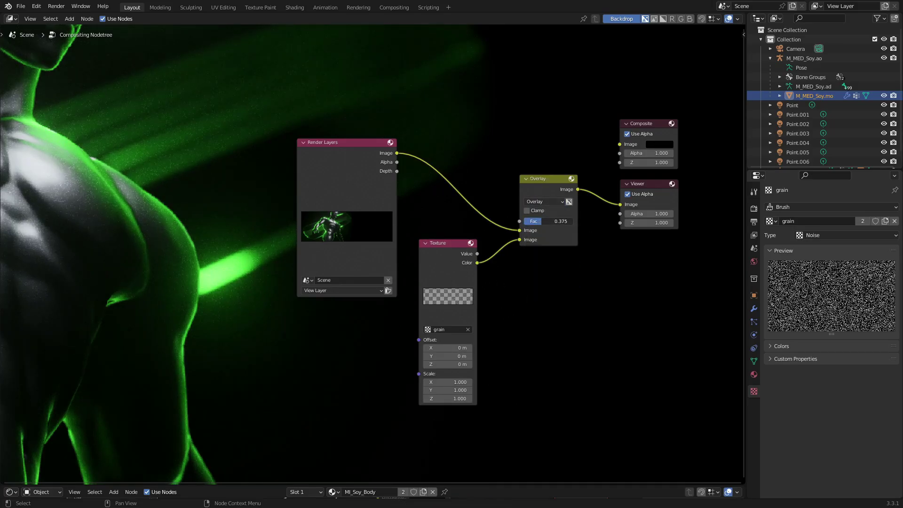
- Try the Linear Light blending mode with a factor of 0.025 and check the grain over more of the backdrop image
{"action": "left_click", "coordinate": [547, 202]}
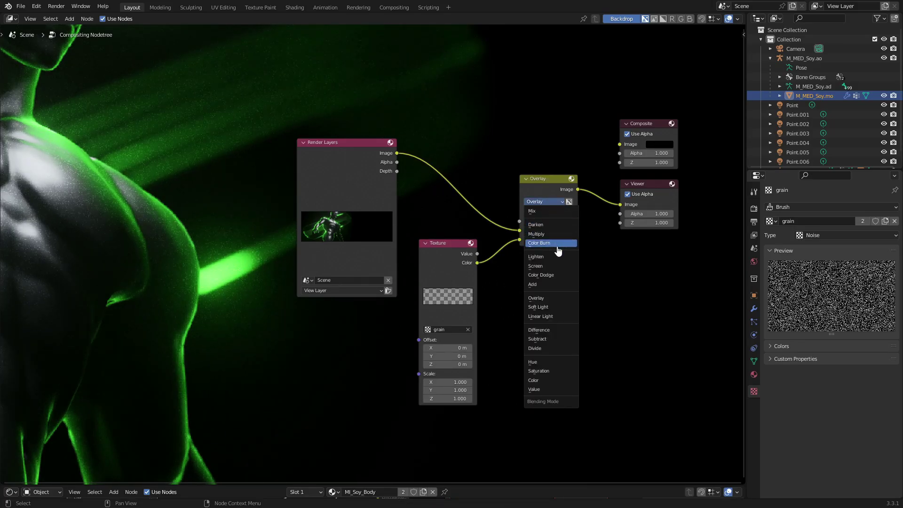
{"action": "left_click", "coordinate": [564, 316]}
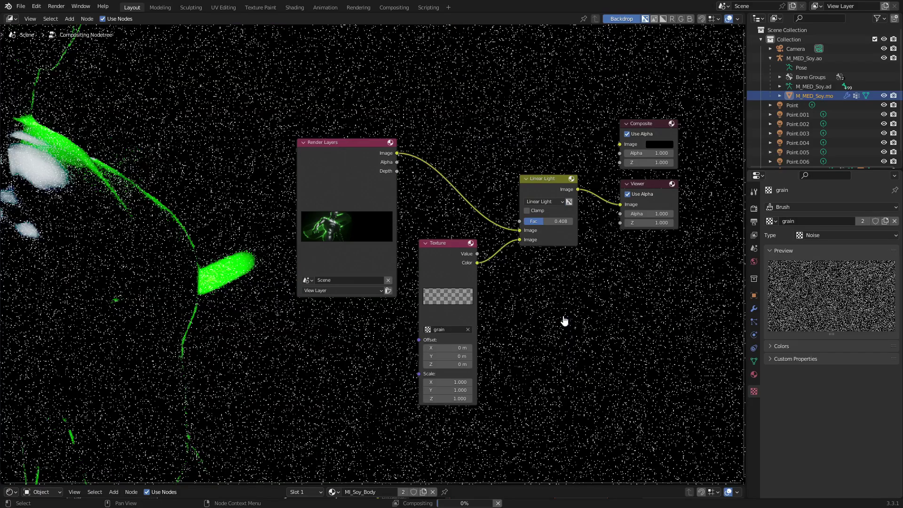
{"action": "left_click_drag", "start_coordinate": [554, 221], "coordinate": [535, 221]}
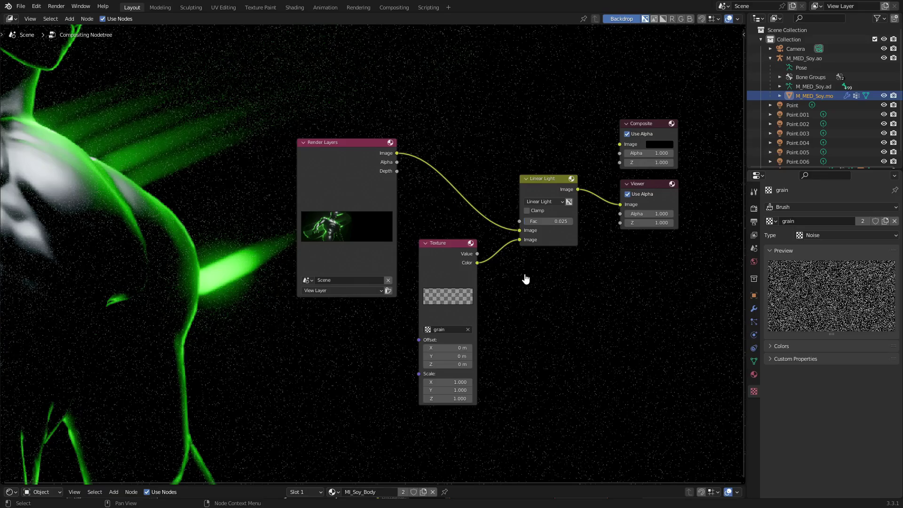
{"action": "key", "text": "v"}
{"action": "key", "text": "v"}
{"action": "key", "text": "v"}
{"action": "key", "text": "v"}
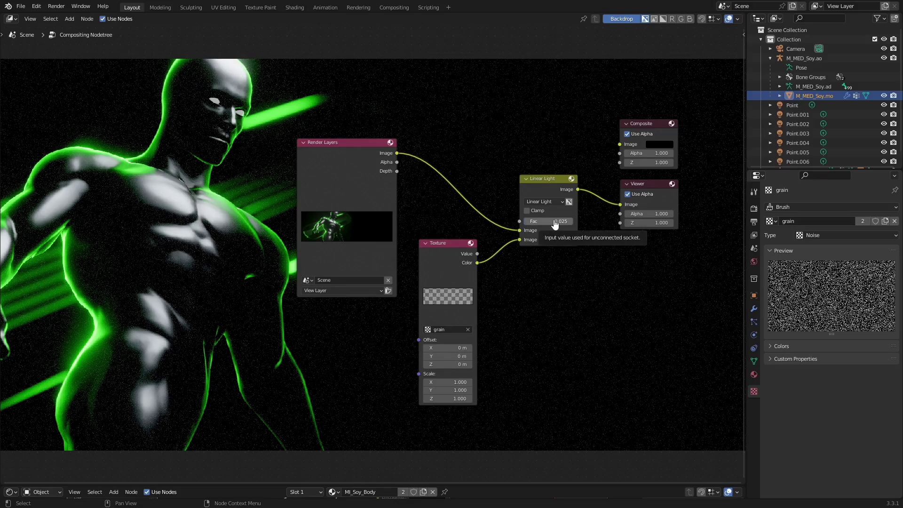
{"action": "left_click_drag", "start_coordinate": [545, 221], "coordinate": [558, 225]}
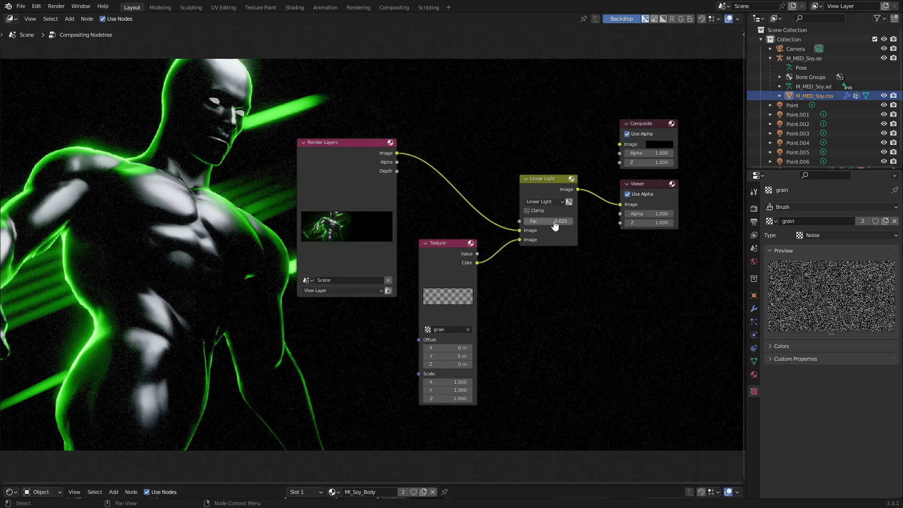
- Switch the mix node's blending mode to Overlay and set its factor to 0.442
{"action": "left_click", "coordinate": [548, 202]}
{"action": "left_click", "coordinate": [559, 298]}
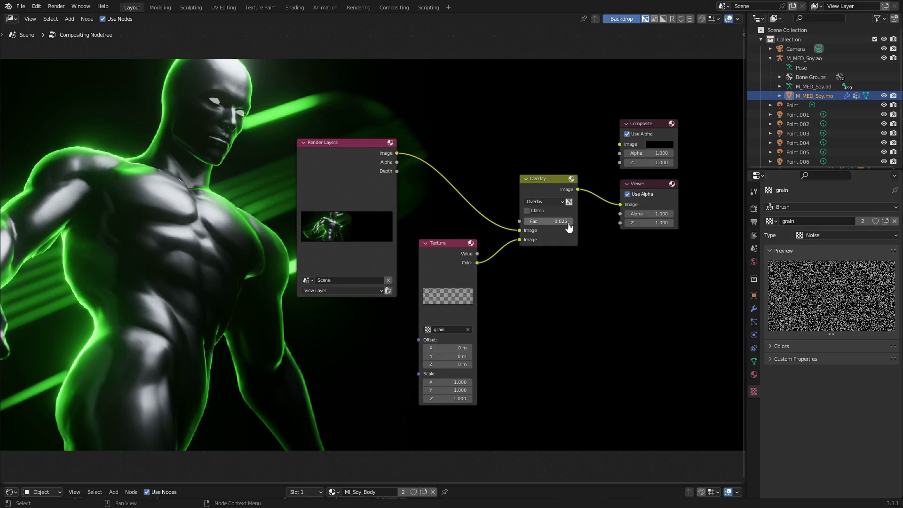
{"action": "left_click_drag", "start_coordinate": [543, 223], "coordinate": [550, 223]}
{"action": "left_click_drag", "start_coordinate": [616, 222], "coordinate": [742, 221]}
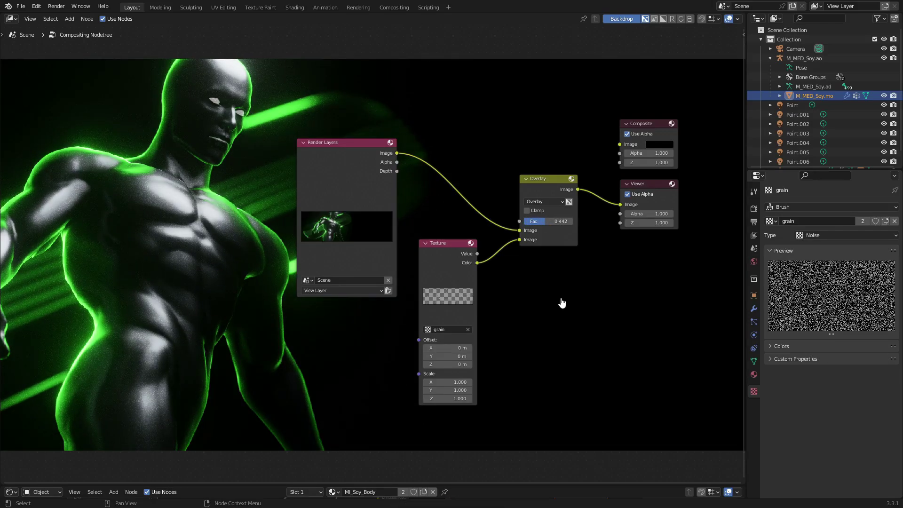
- Bypass the Overlay node by linking Render Layers directly to the Viewer for comparison, and restore the links through the Overlay node
{"action": "middle_click_drag", "start_coordinate": [245, 180], "coordinate": [314, 174]}
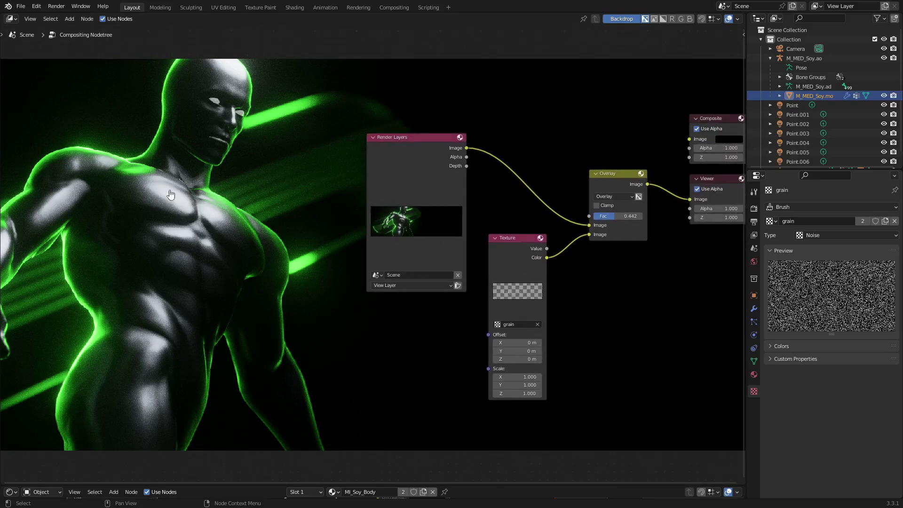
{"action": "middle_click_drag", "start_coordinate": [284, 241], "coordinate": [256, 244]}
{"action": "left_click_drag", "start_coordinate": [537, 223], "coordinate": [638, 197]}
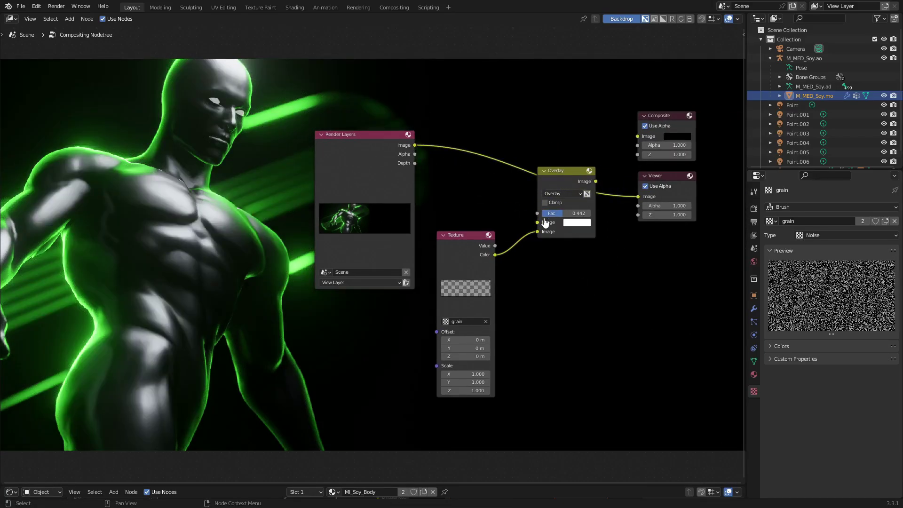
{"action": "left_click_drag", "start_coordinate": [541, 238], "coordinate": [538, 232]}
{"action": "left_click_drag", "start_coordinate": [595, 181], "coordinate": [638, 196]}
{"action": "left_click_drag", "start_coordinate": [417, 146], "coordinate": [537, 222]}
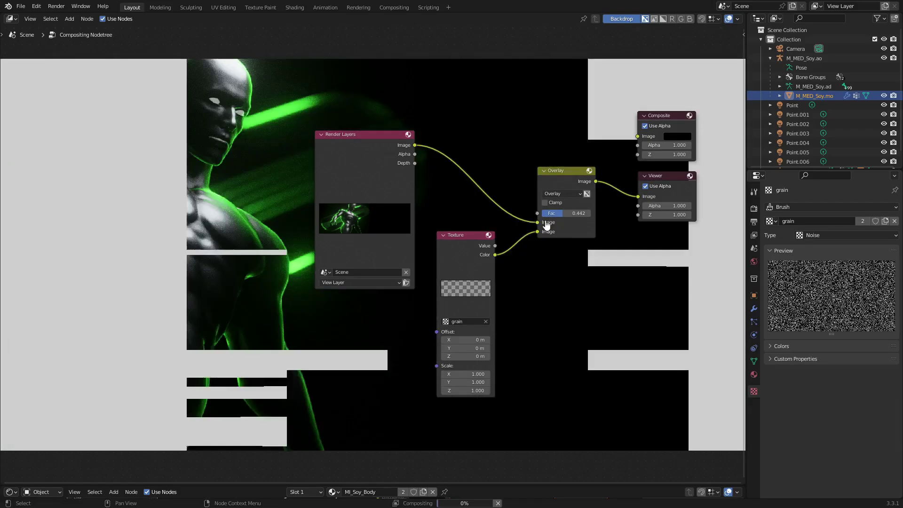
- Connect the Overlay node's Image output to the Composite node's Image input and render the image
{"action": "middle_click_drag", "start_coordinate": [608, 185], "coordinate": [538, 206]}
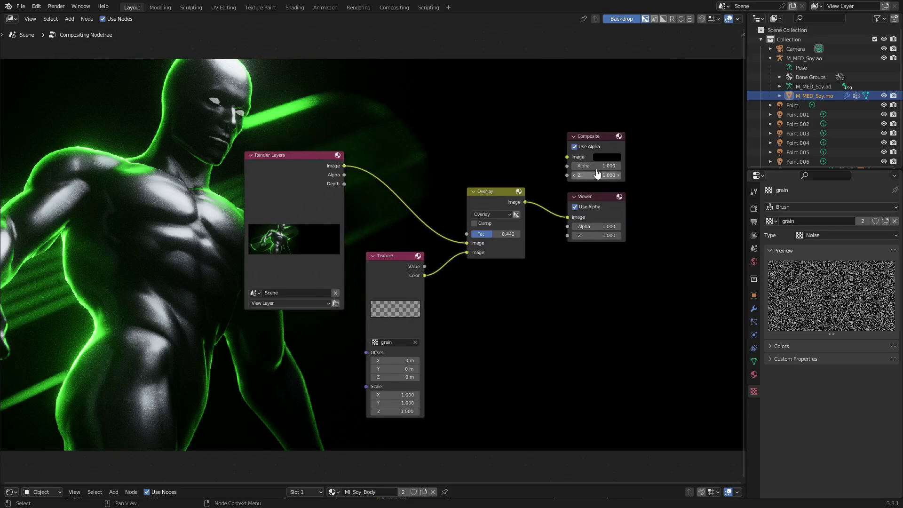
{"action": "left_click_drag", "start_coordinate": [525, 202], "coordinate": [567, 157]}
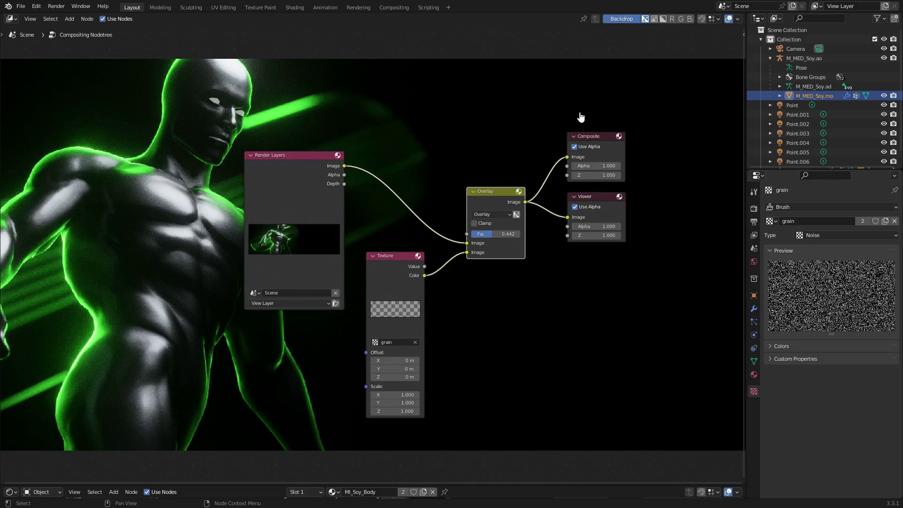
{"action": "left_click", "coordinate": [56, 6]}
{"action": "left_click", "coordinate": [58, 19]}
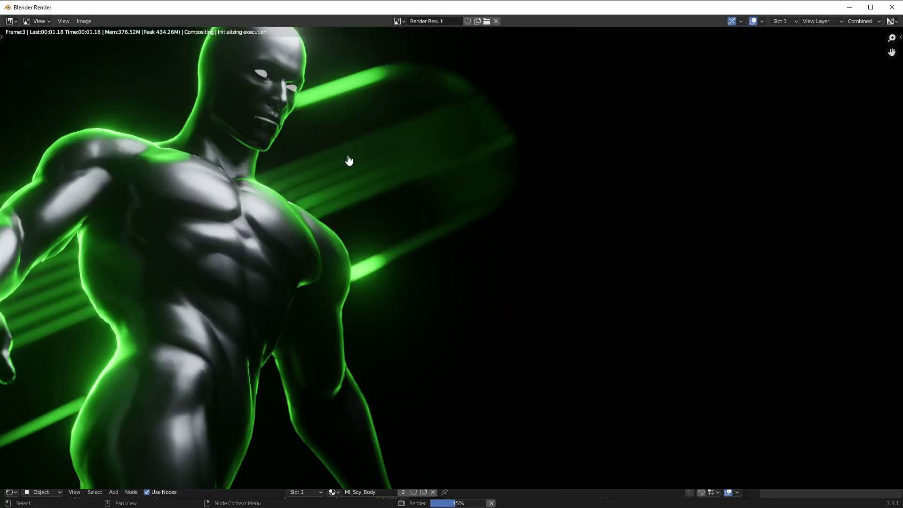
- Examine the film grain across the rendered character's face, torso and green light streaks at several magnifications
{"action": "scroll", "coordinate": [523, 154], "scroll_direction": "up", "scroll_amount": 4}
{"action": "middle_click_drag", "start_coordinate": [419, 183], "coordinate": [360, 418]}
{"action": "scroll", "coordinate": [403, 167], "scroll_direction": "up", "scroll_amount": 2}
{"action": "scroll", "coordinate": [406, 252], "scroll_direction": "down", "scroll_amount": 3}
{"action": "scroll", "coordinate": [405, 251], "scroll_direction": "down", "scroll_amount": 4}
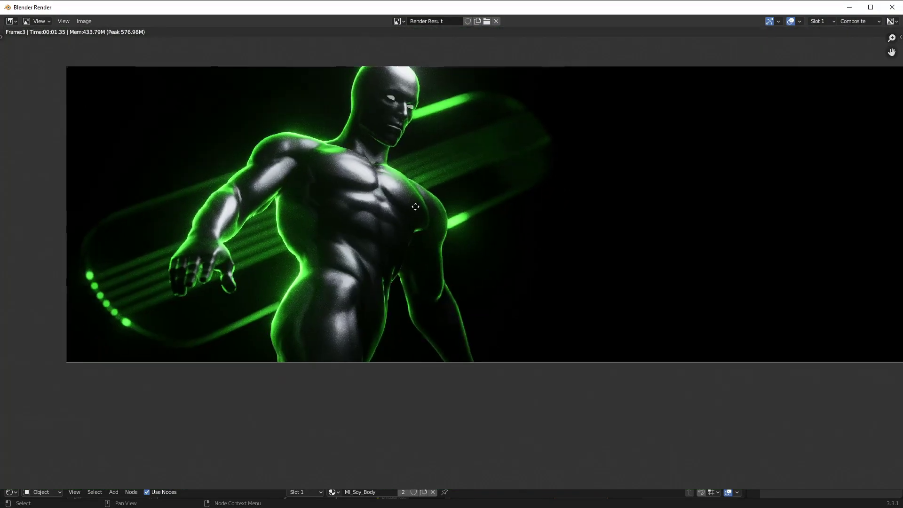
{"action": "scroll", "coordinate": [524, 203], "scroll_direction": "down", "scroll_amount": 2}
{"action": "scroll", "coordinate": [346, 234], "scroll_direction": "up", "scroll_amount": 4}
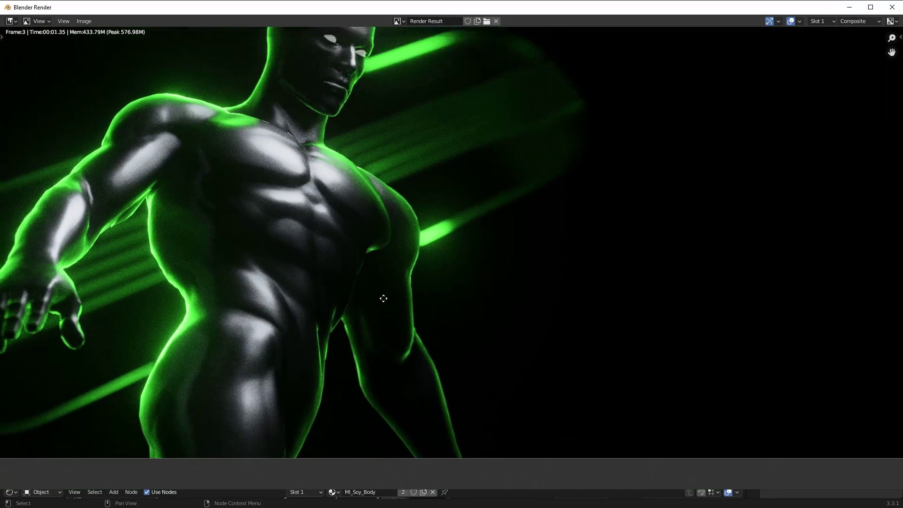
{"action": "scroll", "coordinate": [394, 337], "scroll_direction": "up", "scroll_amount": 2, "text": "shift"}
{"action": "scroll", "coordinate": [398, 272], "scroll_direction": "up", "scroll_amount": 2}
{"action": "middle_click_drag", "start_coordinate": [397, 268], "coordinate": [495, 356]}
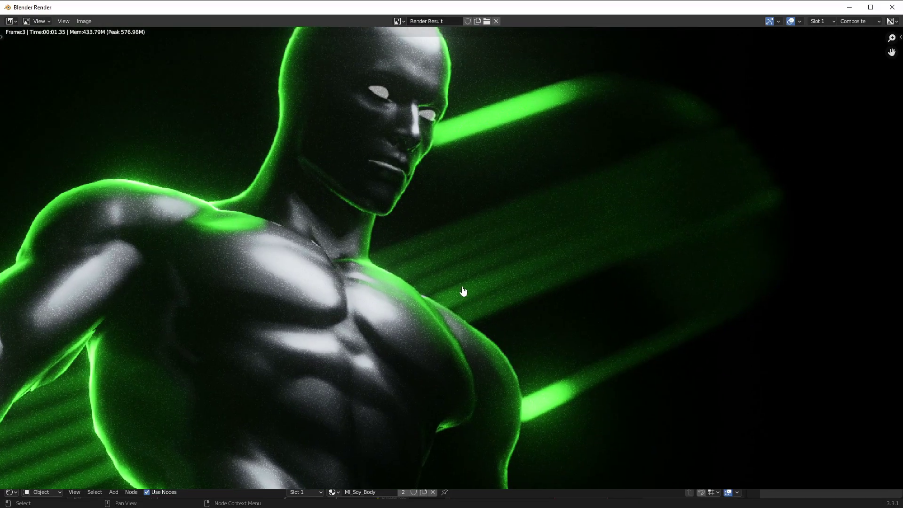
{"action": "scroll", "coordinate": [499, 239], "scroll_direction": "up", "scroll_amount": 2}
{"action": "middle_click_drag", "start_coordinate": [499, 238], "coordinate": [566, 159]}
{"action": "scroll", "coordinate": [566, 159], "scroll_direction": "down", "scroll_amount": 2}
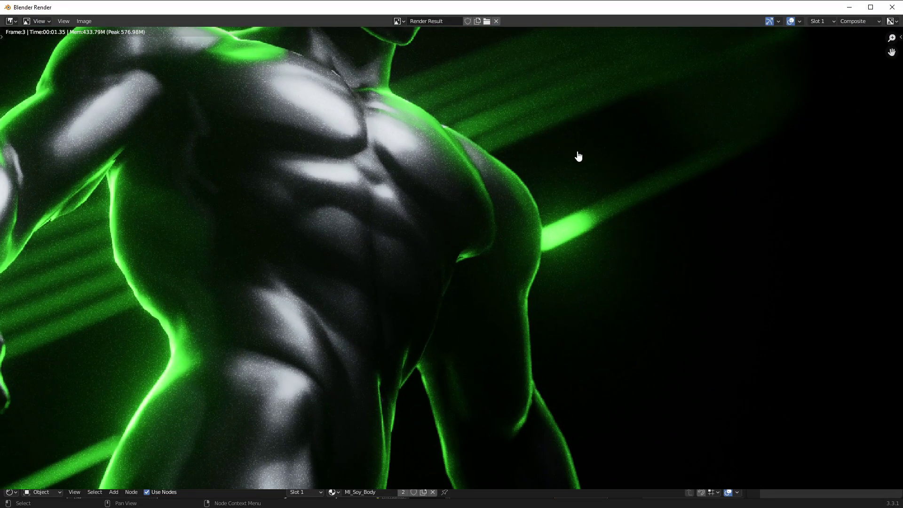